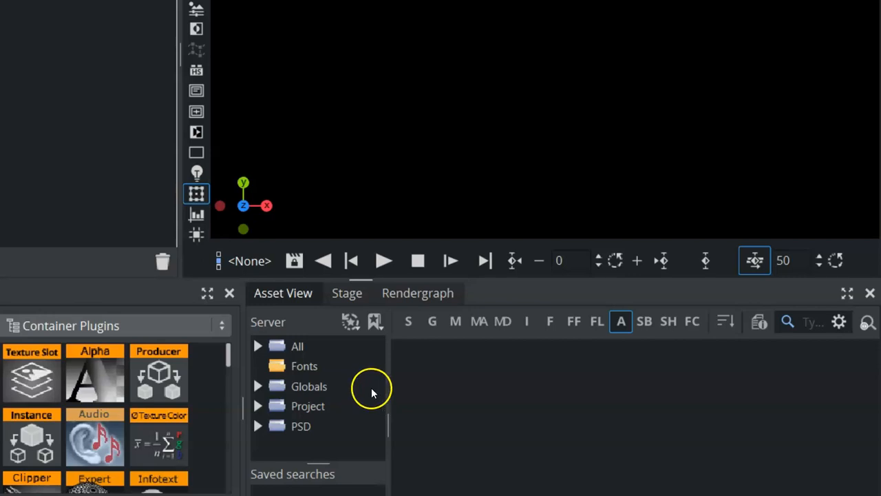
- Select the Globals folder in the Server tree and expand it to show its subfolders
{"action": "left_click", "coordinate": [281, 387]}
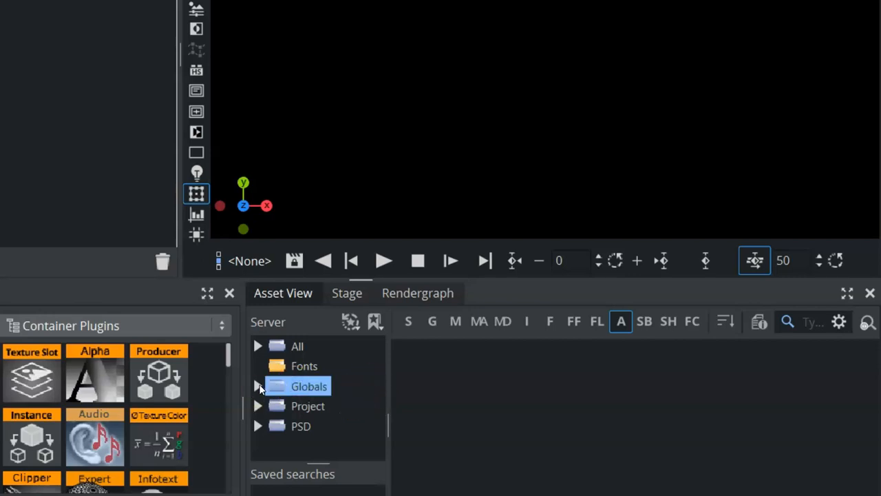
{"action": "left_click", "coordinate": [259, 387]}
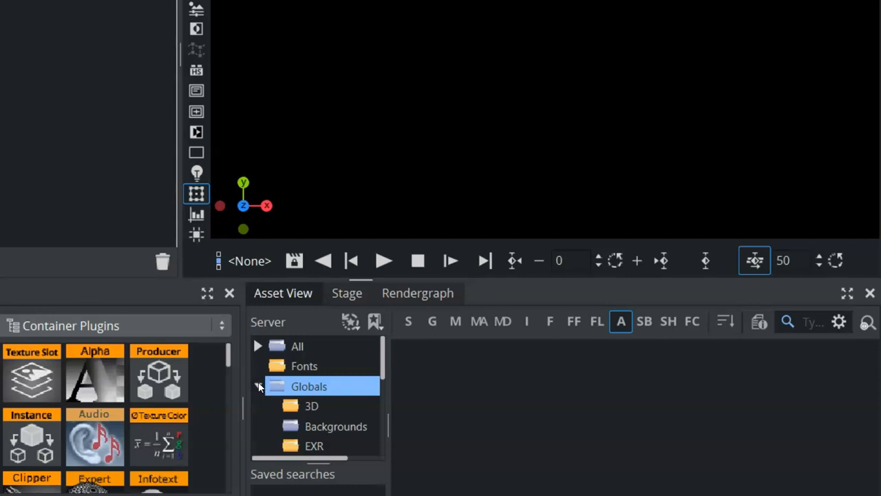
- Create a new subfolder under Globals named Audio
{"action": "right_click", "coordinate": [318, 388]}
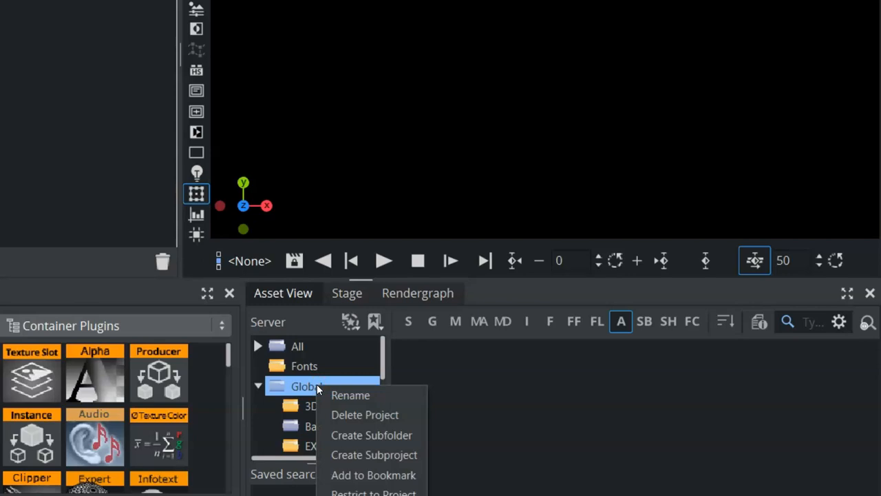
{"action": "left_click", "coordinate": [321, 434]}
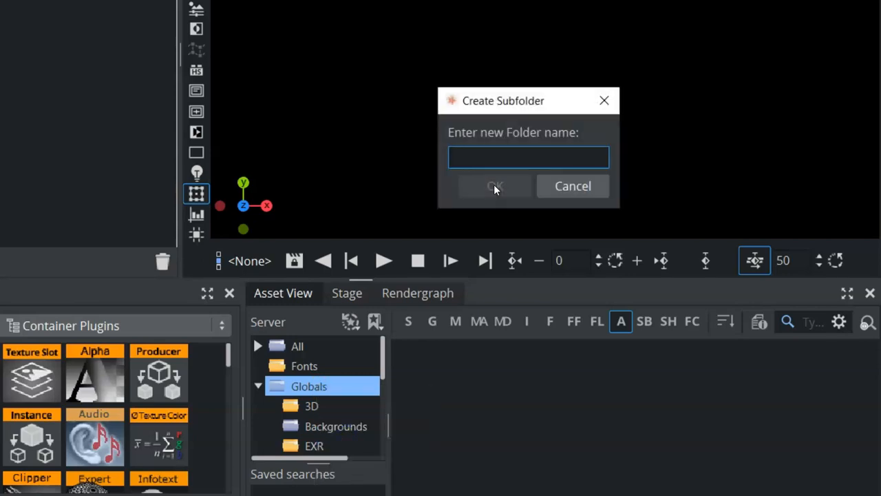
{"action": "type", "text": "aud"}
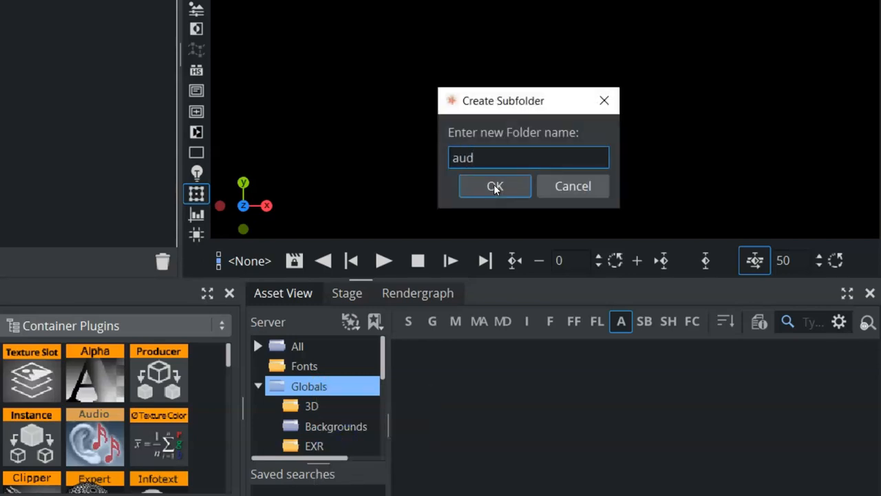
{"action": "key", "text": "BackSpace"}
{"action": "key", "text": "BackSpace"}
{"action": "key", "text": "BackSpace"}
{"action": "type", "text": "A"}
{"action": "left_click", "coordinate": [495, 186]}
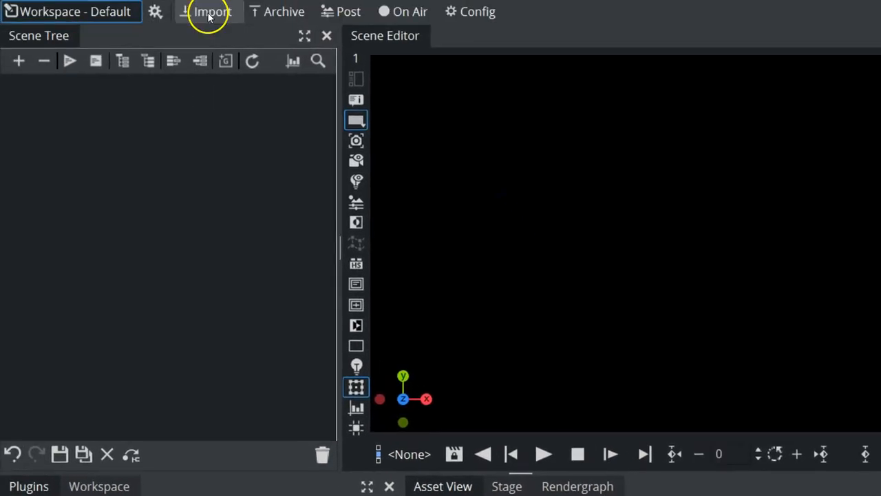
- Switch to the Import layout with Audio as the file type
{"action": "left_click", "coordinate": [209, 15]}
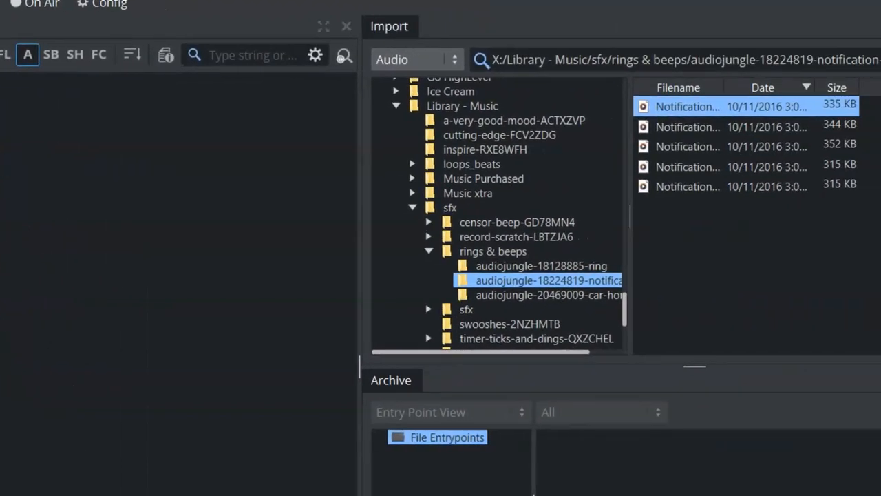
{"action": "left_click", "coordinate": [405, 59]}
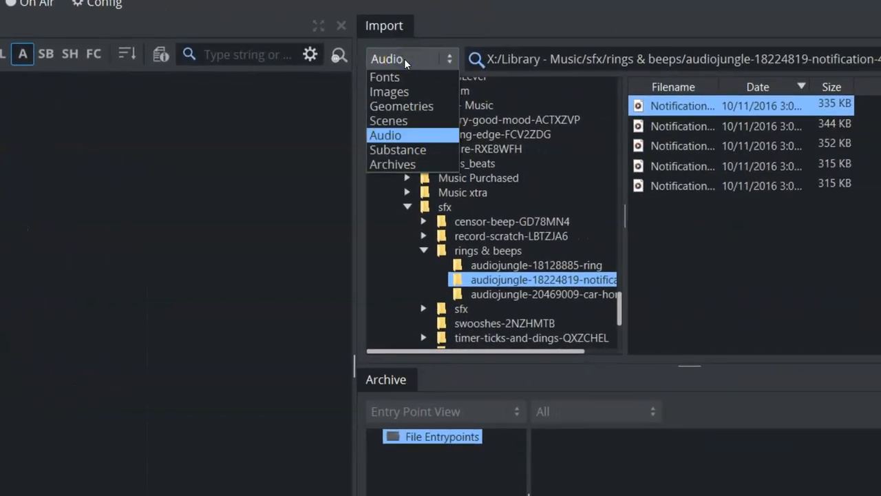
{"action": "left_click", "coordinate": [388, 136]}
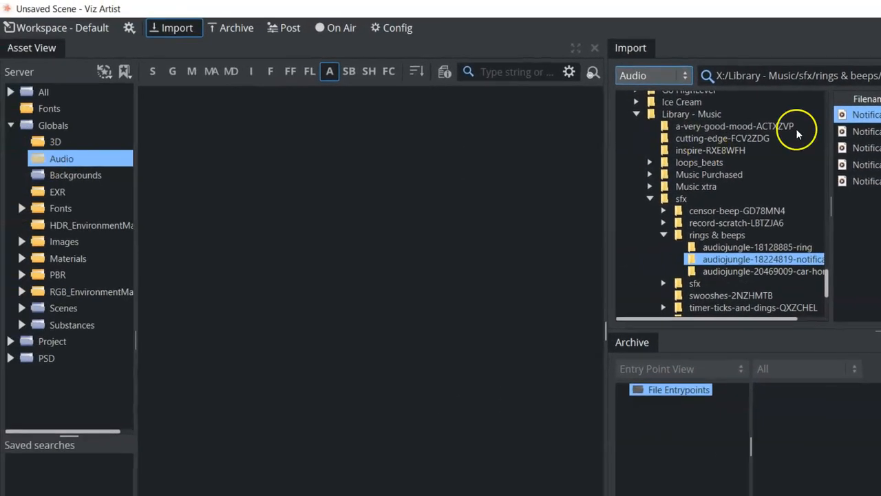
- Drag the first Notification clip from the rings & beeps library into Globals/Audio
{"action": "left_click_drag", "start_coordinate": [863, 115], "coordinate": [168, 179]}
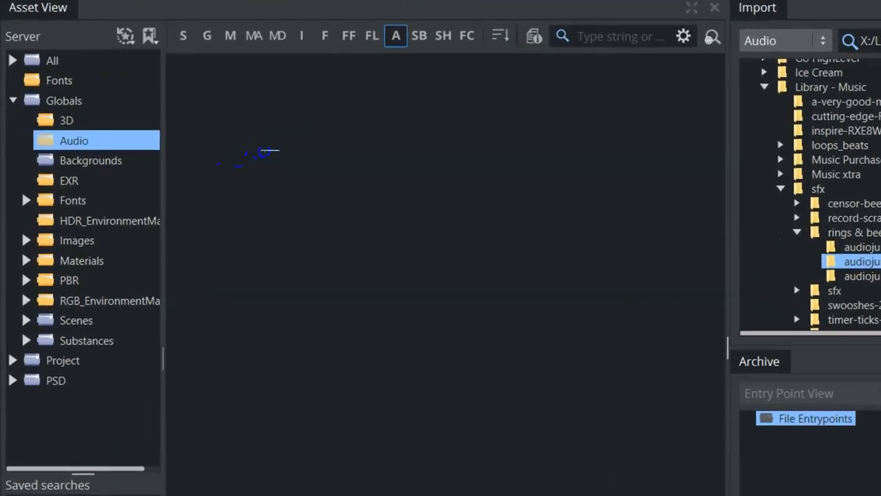
{"action": "left_click_drag", "start_coordinate": [263, 152], "coordinate": [265, 155]}
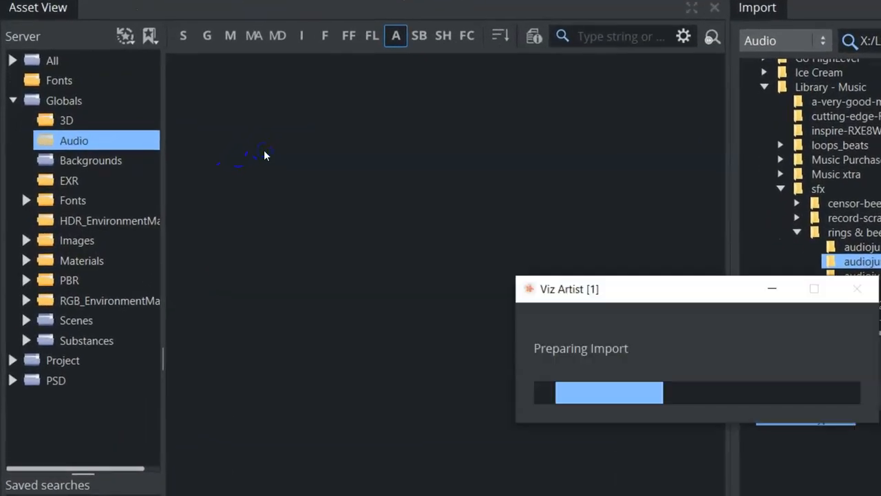
{"action": "left_click", "coordinate": [204, 114]}
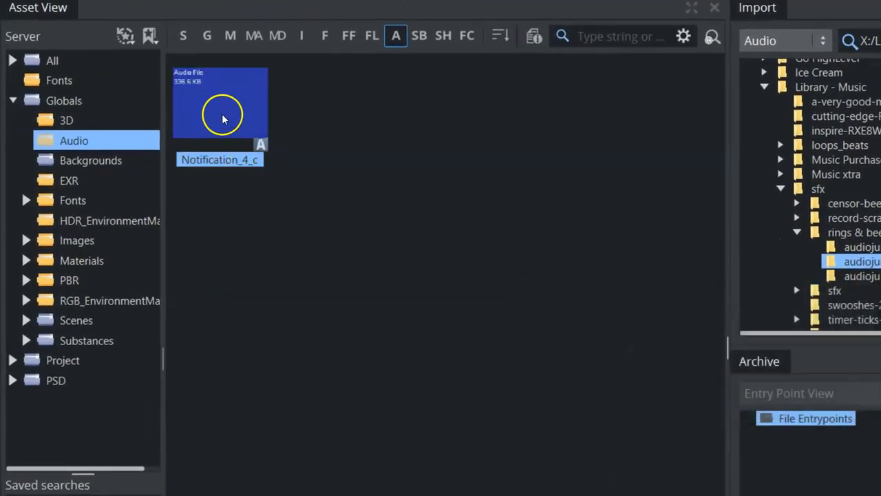
{"action": "left_click", "coordinate": [156, 7]}
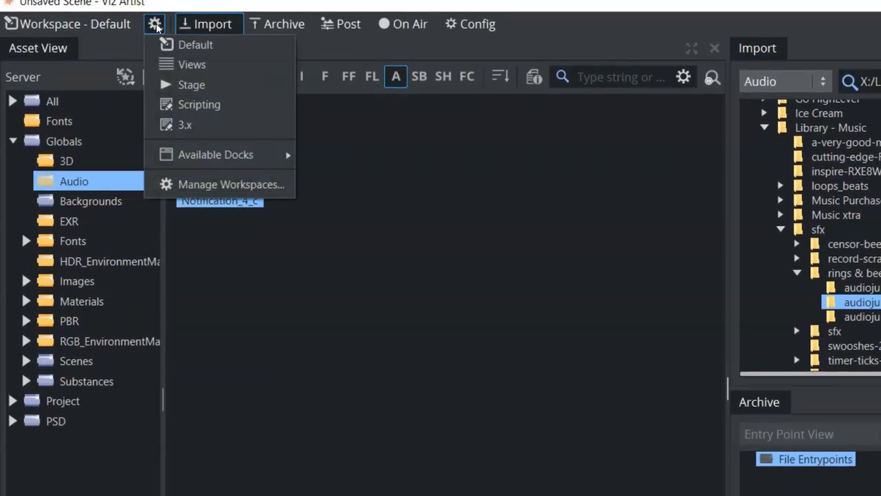
- Switch back to the Default workspace and show the Stage dopesheet
{"action": "left_click", "coordinate": [177, 45]}
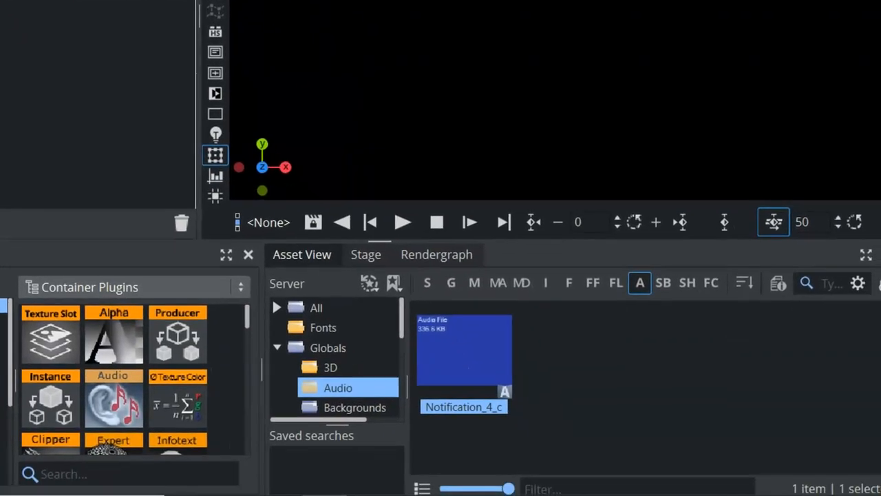
{"action": "left_click", "coordinate": [369, 256]}
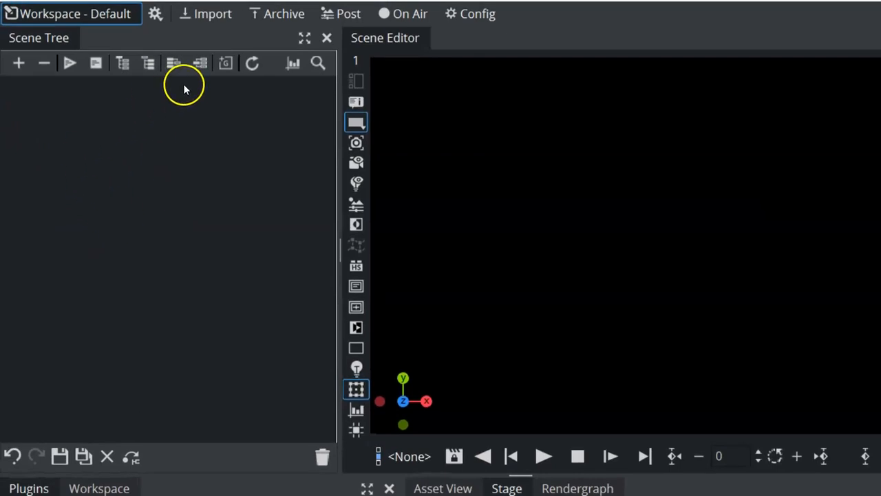
- Add a new 'group' container to the empty Scene Tree and choose Rename Container
{"action": "left_click", "coordinate": [226, 64]}
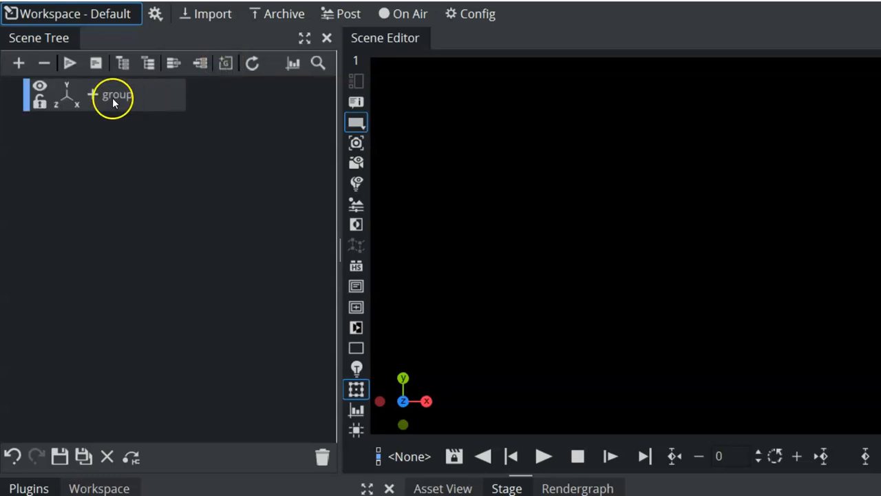
{"action": "left_click", "coordinate": [113, 97]}
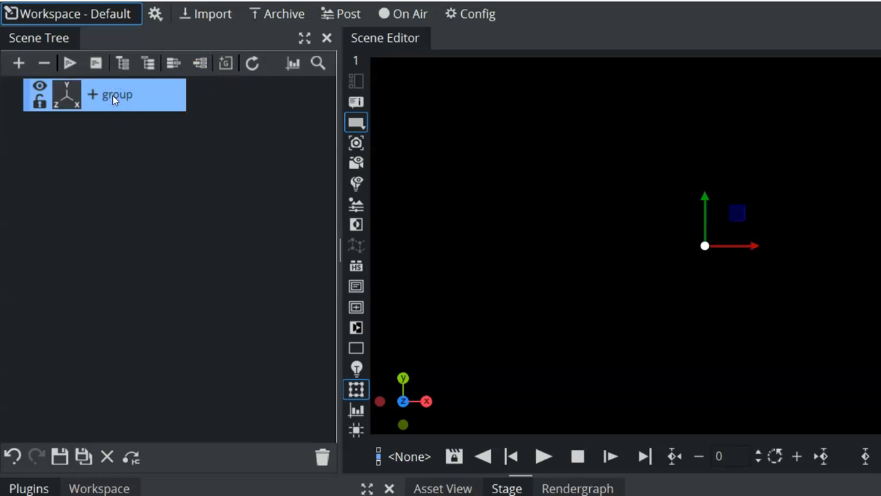
{"action": "right_click", "coordinate": [113, 98]}
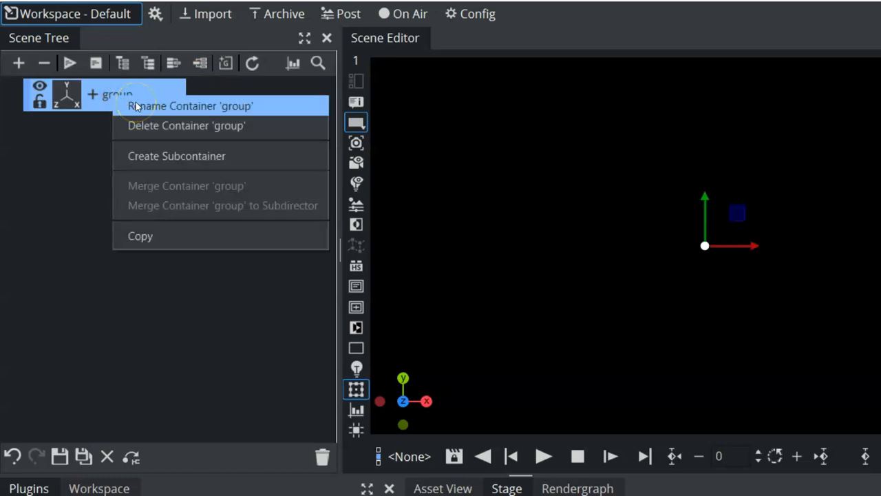
{"action": "left_click", "coordinate": [137, 106]}
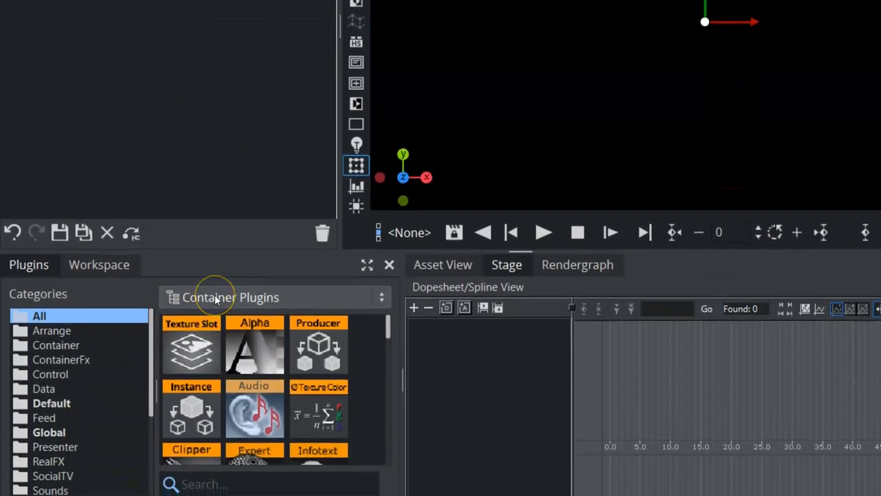
- Show Container Plugins and drop the Audio plugin onto the Audio container (volume 100.0)
{"action": "left_click", "coordinate": [215, 298]}
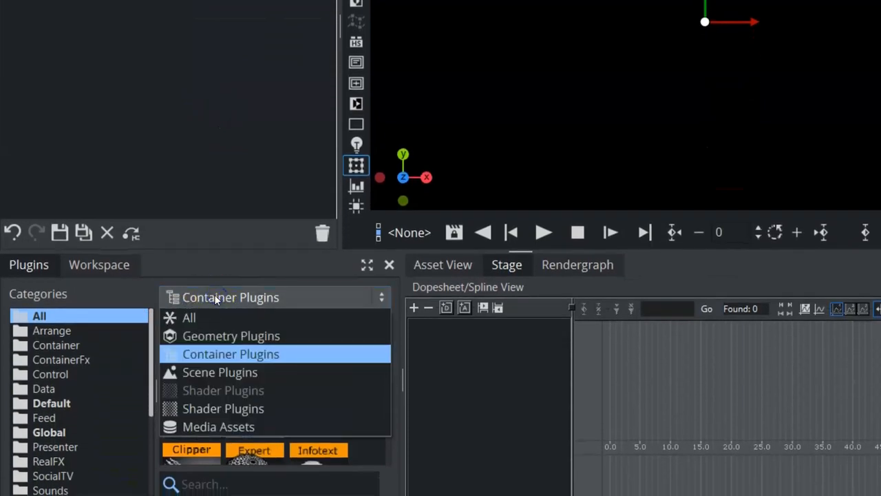
{"action": "left_click", "coordinate": [215, 352]}
{"action": "left_click", "coordinate": [387, 329]}
{"action": "mouse_move", "coordinate": [387, 326]}
{"action": "left_mouse_down"}
{"action": "mouse_move", "coordinate": [393, 390]}
{"action": "mouse_move", "coordinate": [398, 314]}
{"action": "left_mouse_up"}
{"action": "left_click", "coordinate": [267, 408]}
{"action": "left_click_drag", "start_coordinate": [253, 417], "coordinate": [240, 97]}
{"action": "left_click_drag", "start_coordinate": [264, 269], "coordinate": [134, 22]}
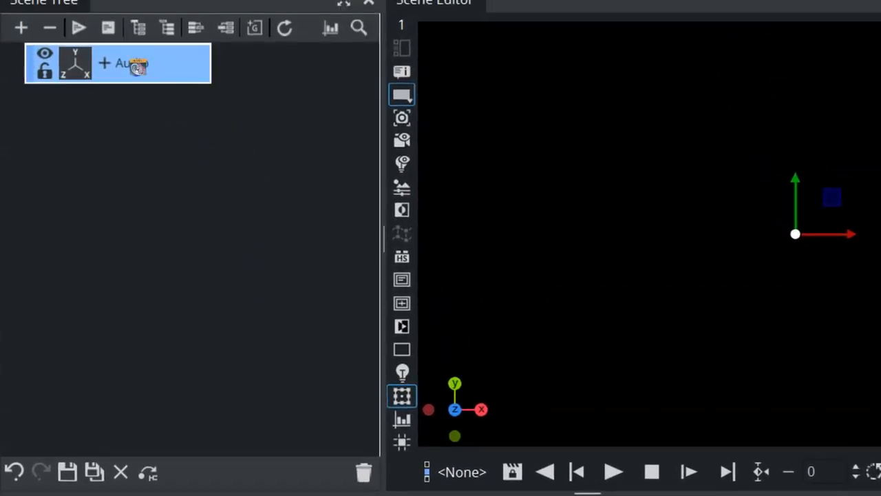
{"action": "left_click_drag", "start_coordinate": [138, 65], "coordinate": [137, 66]}
{"action": "left_click", "coordinate": [107, 65]}
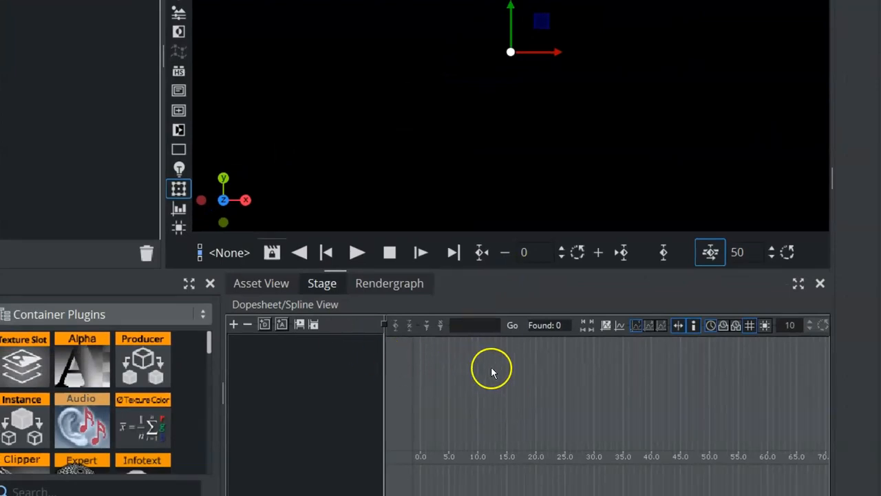
- Add a director named Default in the Stage dopesheet and select it
{"action": "left_click", "coordinate": [384, 290]}
{"action": "left_click", "coordinate": [327, 283]}
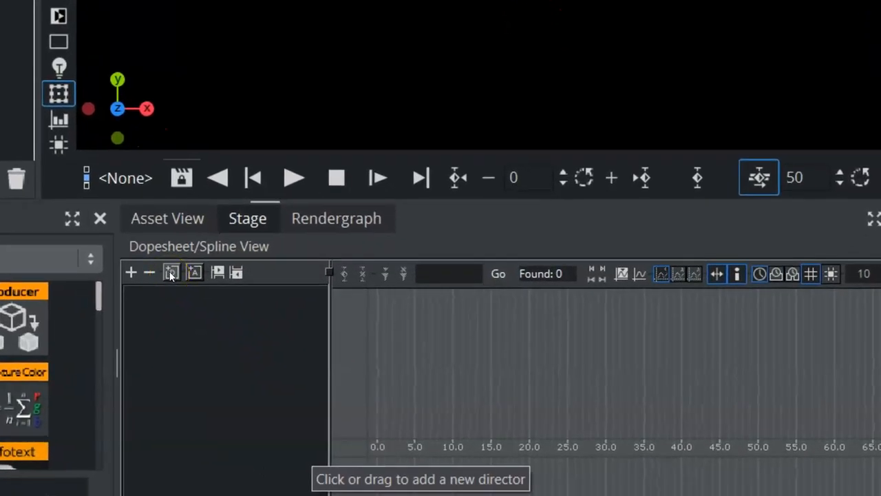
{"action": "left_click", "coordinate": [171, 274]}
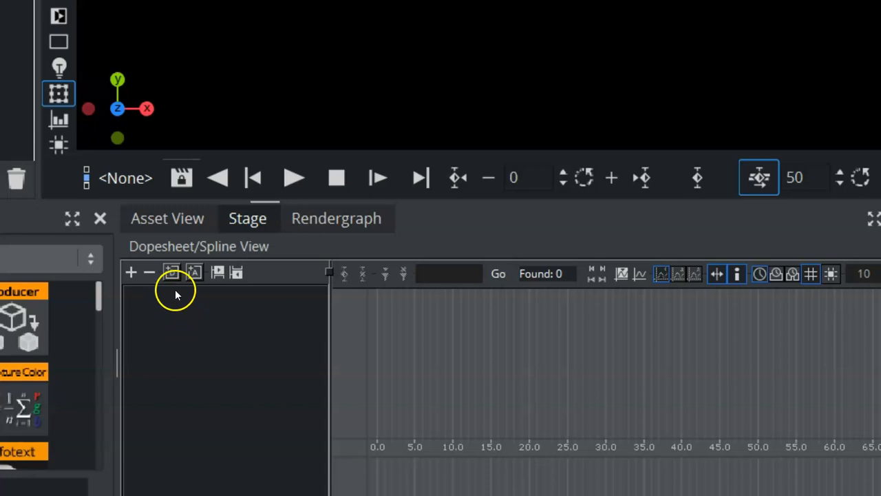
{"action": "left_click", "coordinate": [171, 273]}
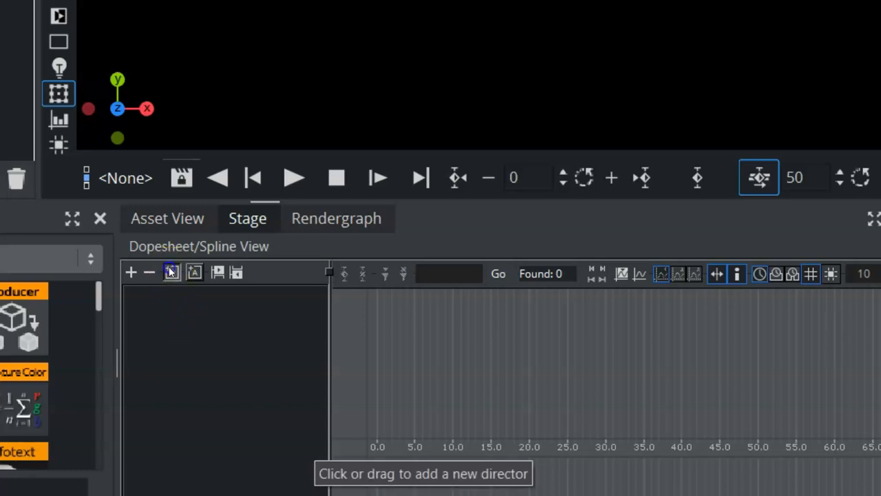
{"action": "left_click", "coordinate": [172, 294]}
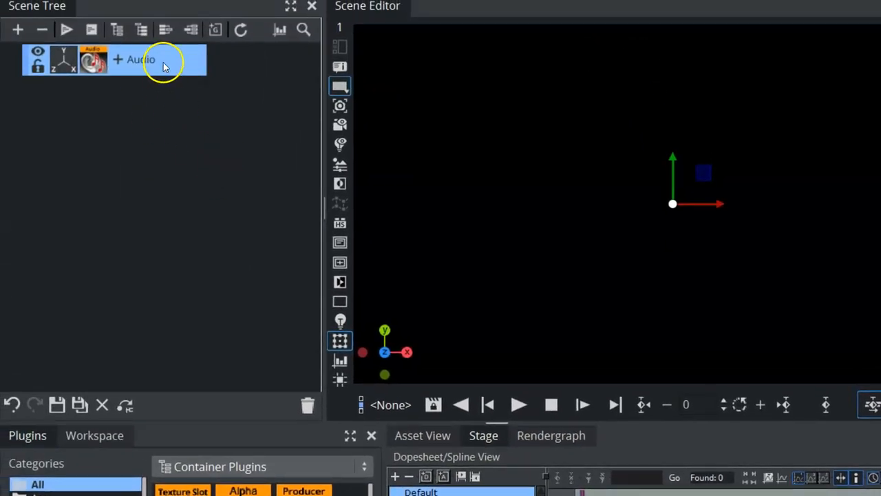
- Place the Audio container under the Default director and add an Audio > Clip channel to it
{"action": "left_click_drag", "start_coordinate": [157, 63], "coordinate": [450, 490]}
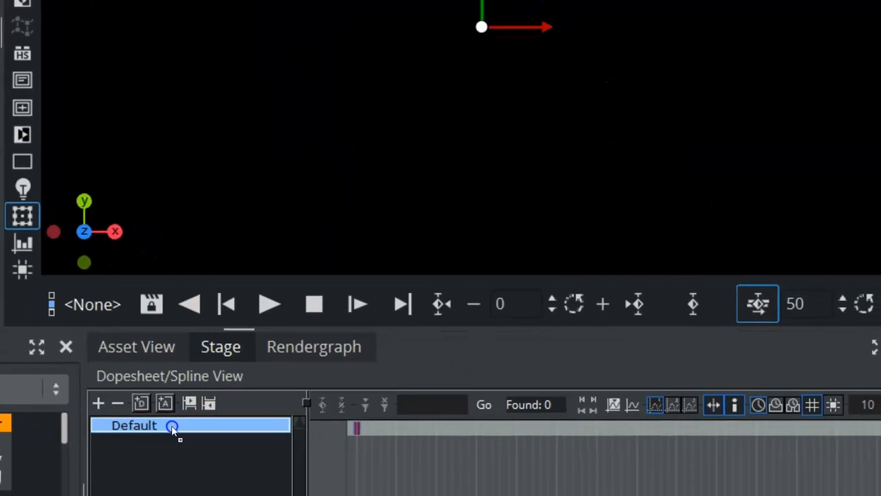
{"action": "left_click", "coordinate": [155, 440]}
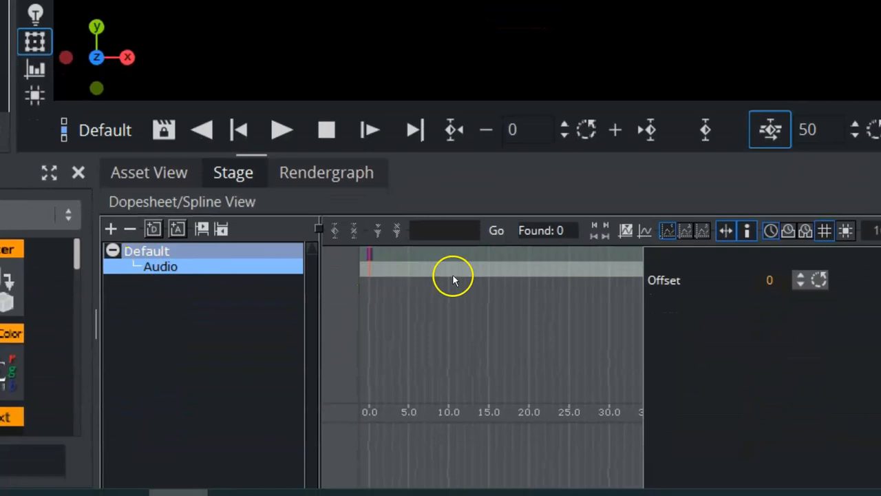
{"action": "right_click", "coordinate": [186, 267]}
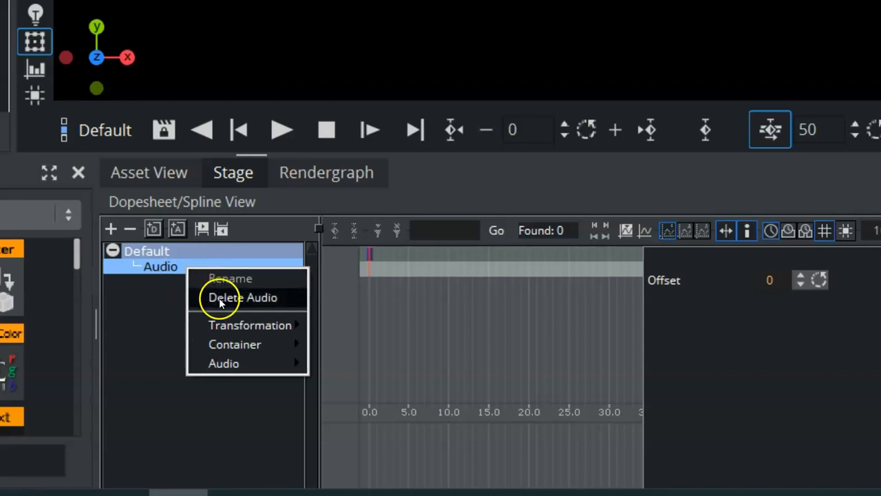
{"action": "mouse_move", "coordinate": [265, 324]}
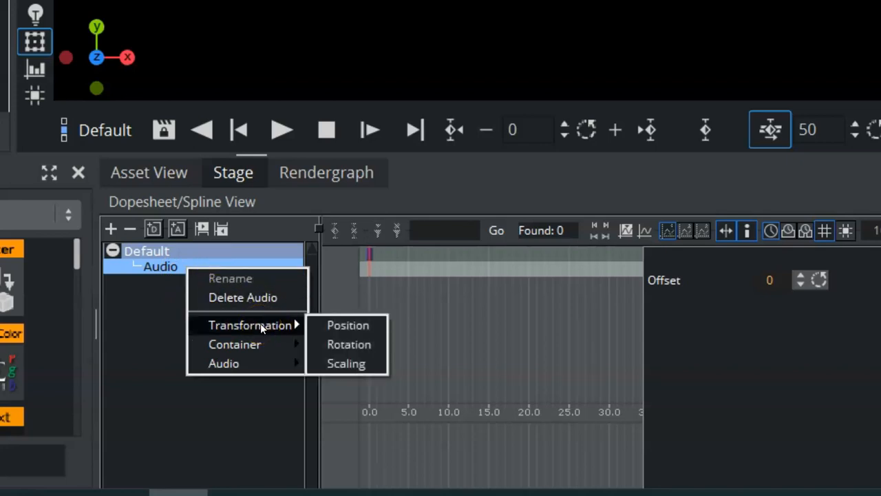
{"action": "left_click", "coordinate": [352, 328]}
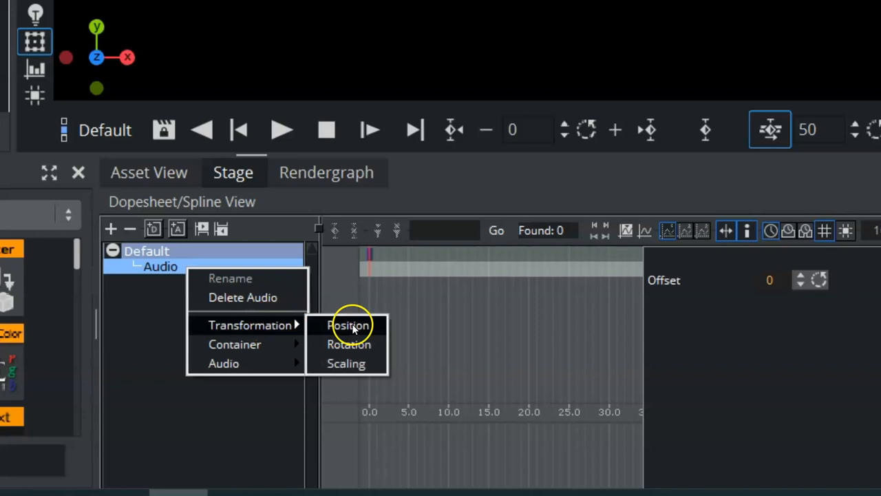
{"action": "mouse_move", "coordinate": [234, 345]}
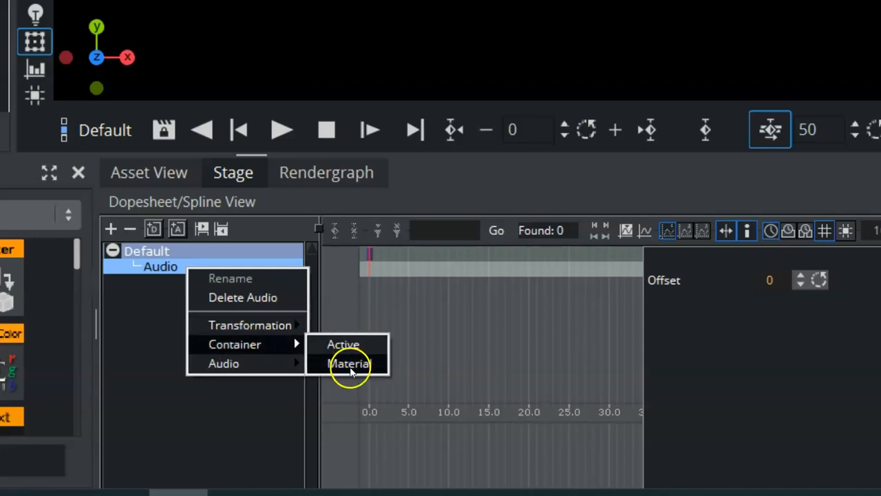
{"action": "mouse_move", "coordinate": [222, 368]}
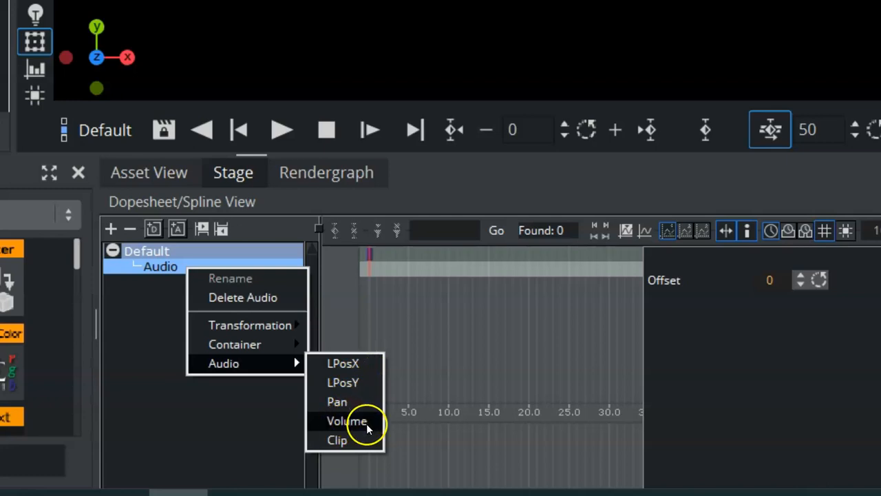
{"action": "left_click", "coordinate": [338, 441]}
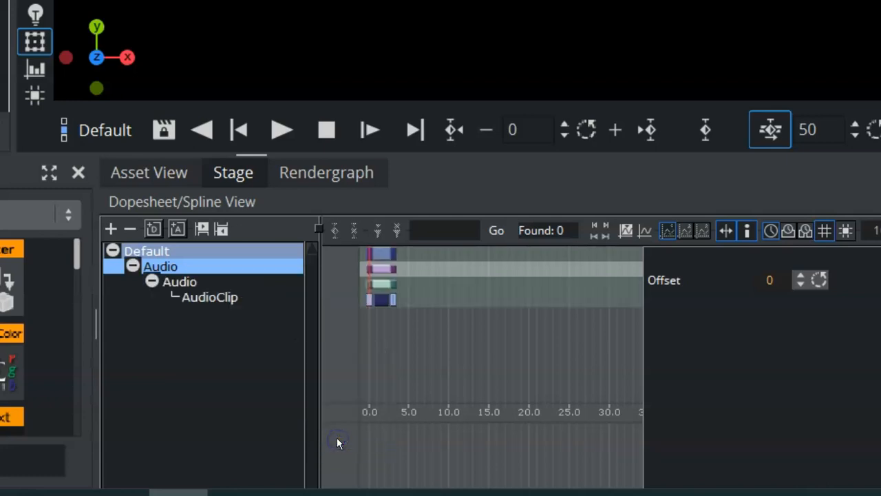
- Switch the AudioClip keyframe at 0.000 sec to File as its clip source
{"action": "left_click", "coordinate": [380, 299]}
{"action": "left_click", "coordinate": [800, 334]}
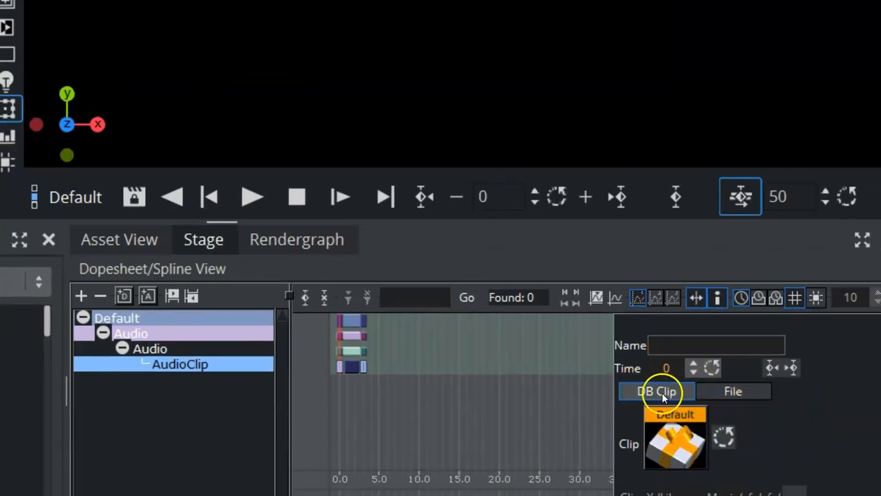
{"action": "left_click", "coordinate": [730, 390]}
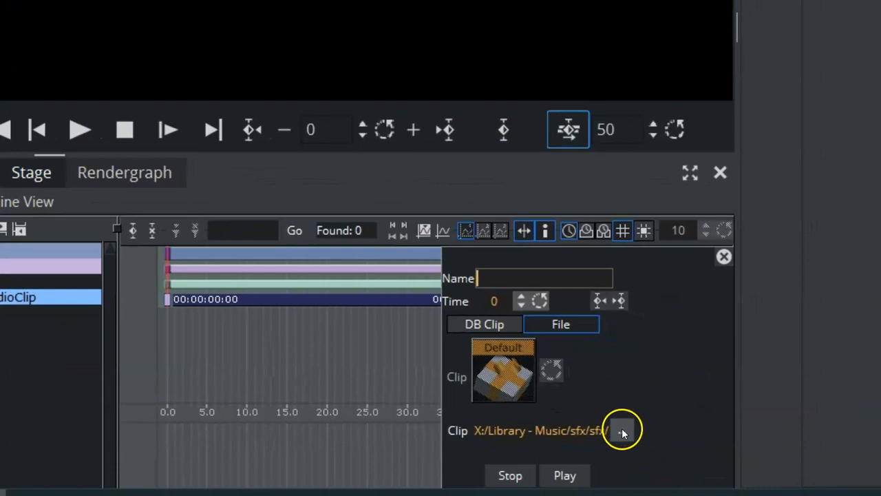
- Load 59_noise_head2.wav from the sfx FUNNY folder into the AudioClip keyframe
{"action": "left_click", "coordinate": [622, 430]}
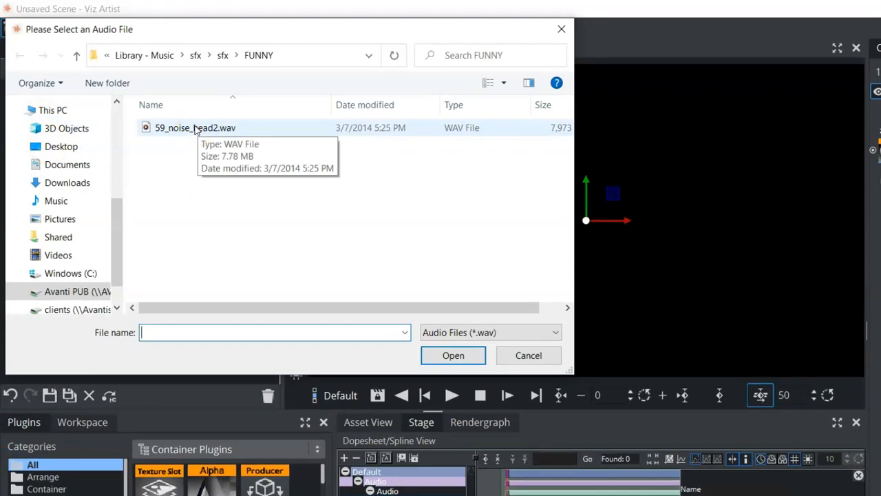
{"action": "double_click", "coordinate": [167, 127]}
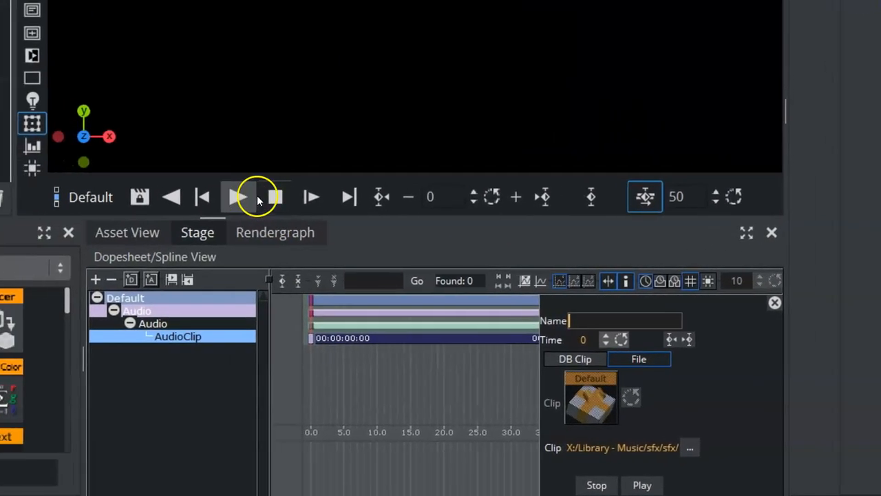
- Play the Default director through, stop it, then delete the AudioClip channel
{"action": "left_click", "coordinate": [66, 190]}
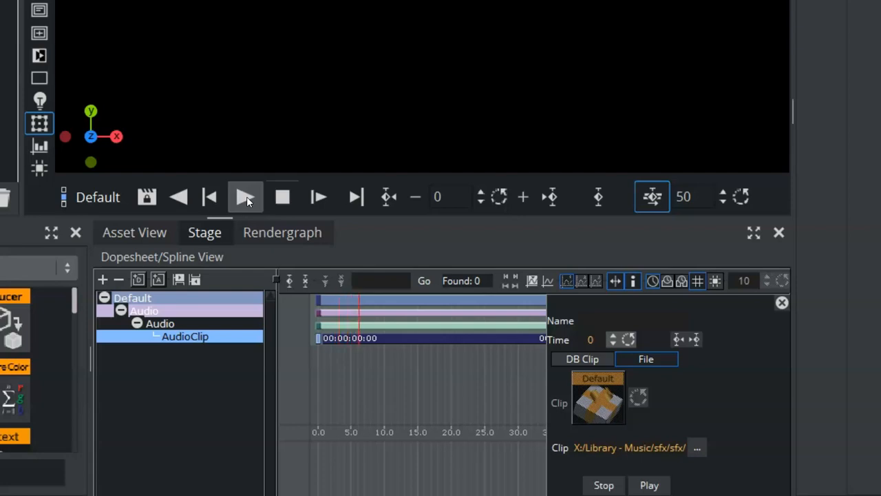
{"action": "left_click", "coordinate": [280, 197]}
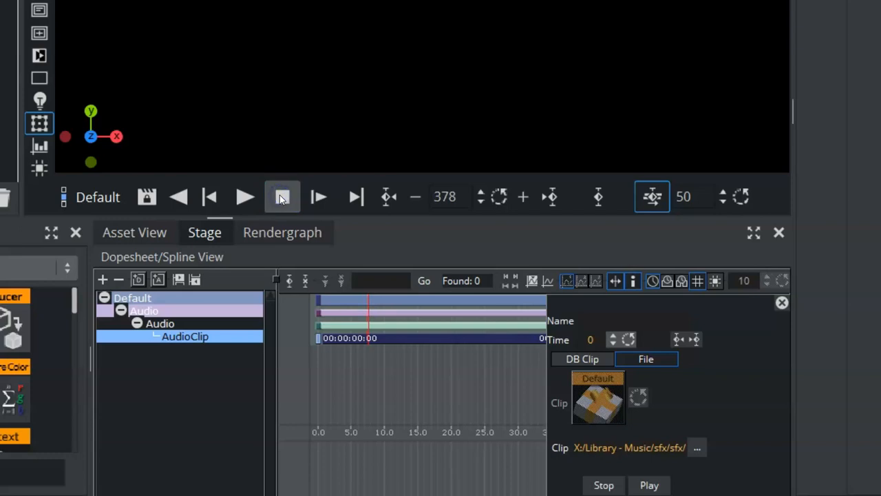
{"action": "left_click", "coordinate": [178, 338]}
{"action": "right_click", "coordinate": [177, 339]}
{"action": "left_click", "coordinate": [210, 366]}
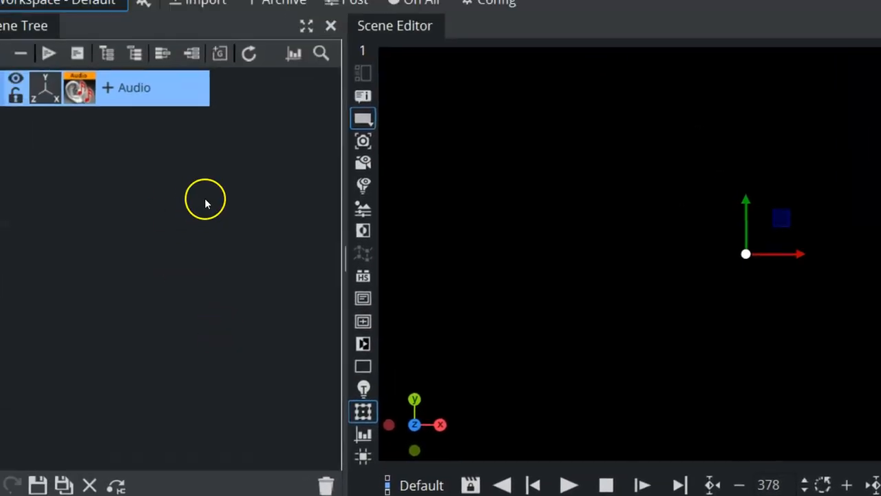
- Place the Audio container under Default and load the Notification_4_c clip into the audio plugin
{"action": "left_click", "coordinate": [325, 300]}
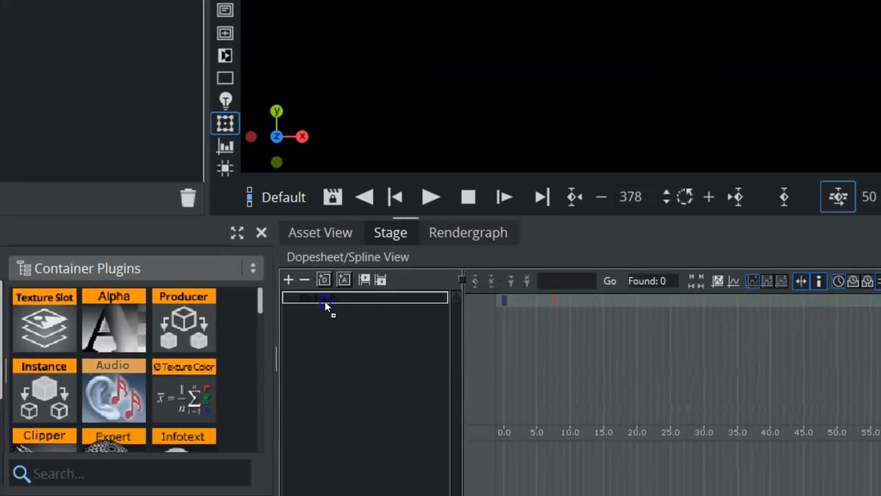
{"action": "left_click_drag", "start_coordinate": [324, 300], "coordinate": [324, 300]}
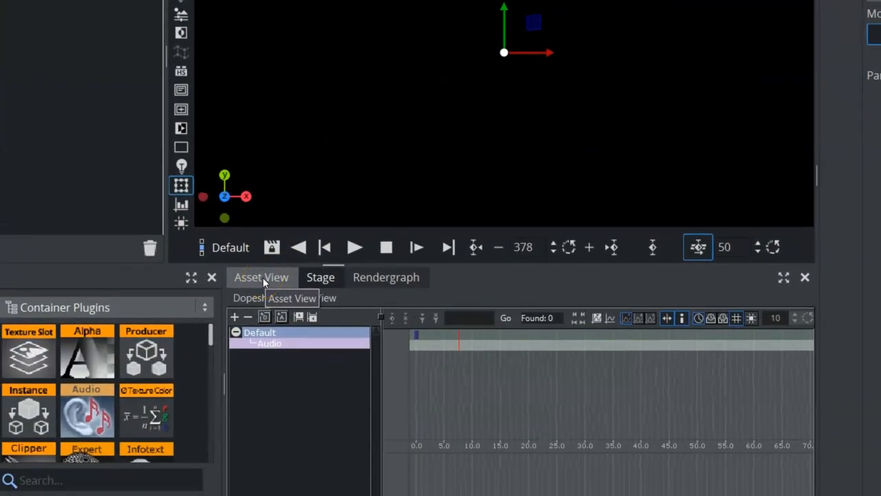
{"action": "left_click", "coordinate": [262, 277]}
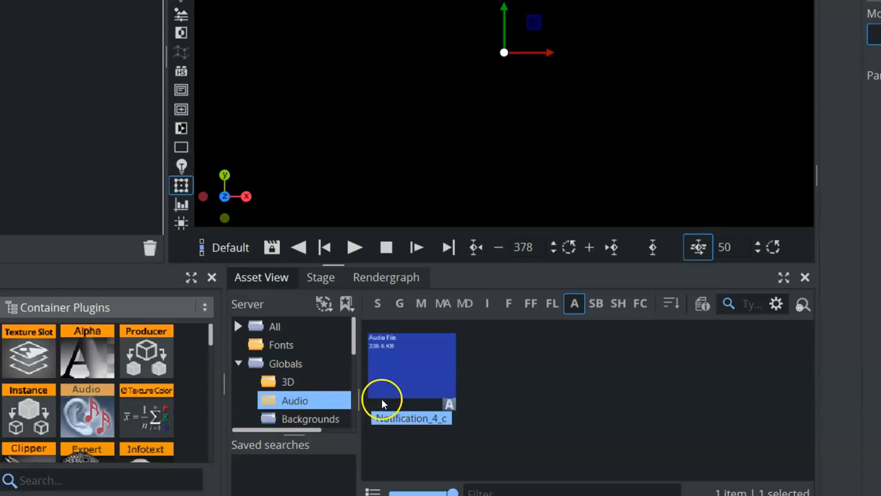
{"action": "left_click_drag", "start_coordinate": [390, 384], "coordinate": [580, 145]}
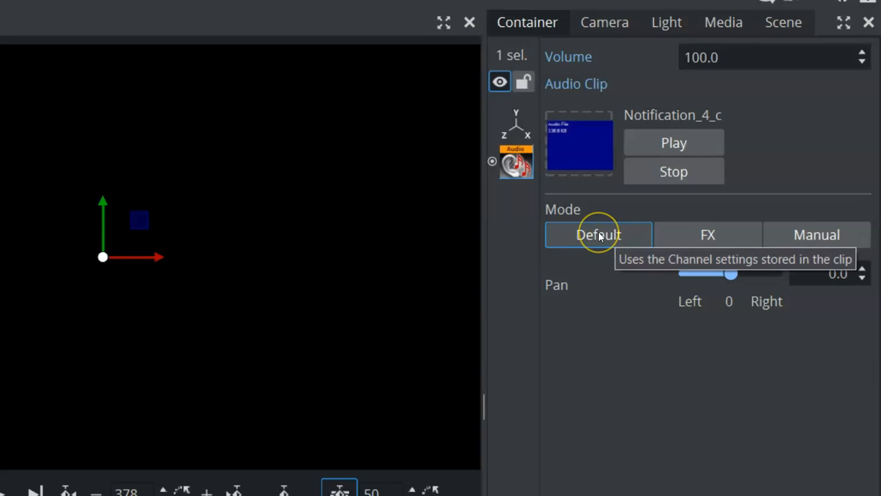
{"action": "left_click", "coordinate": [705, 235]}
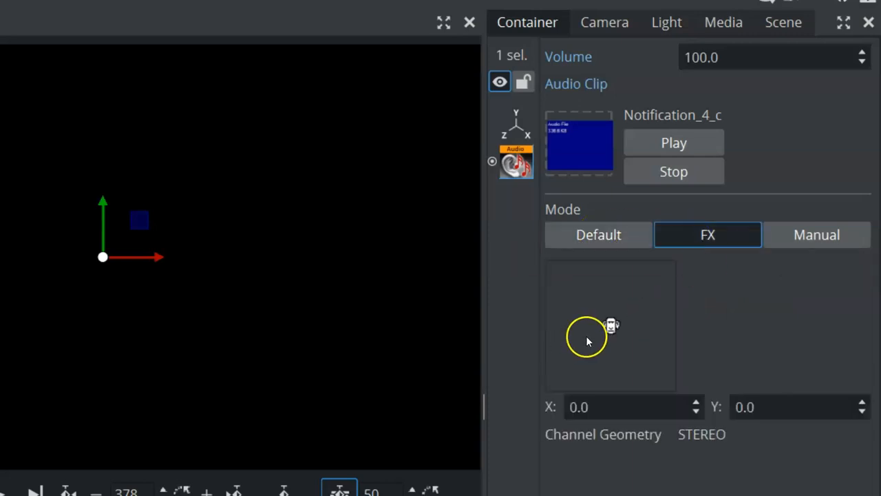
{"action": "left_click", "coordinate": [799, 235]}
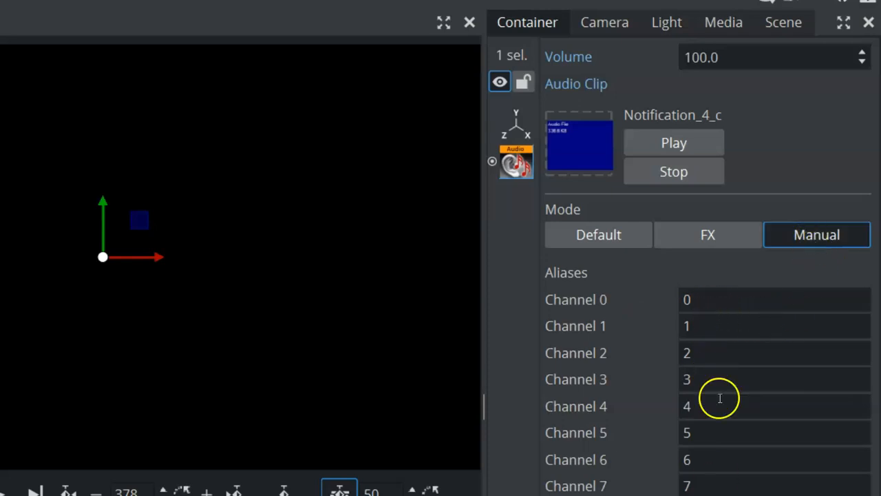
{"action": "left_click", "coordinate": [593, 233]}
{"action": "left_click", "coordinate": [670, 141]}
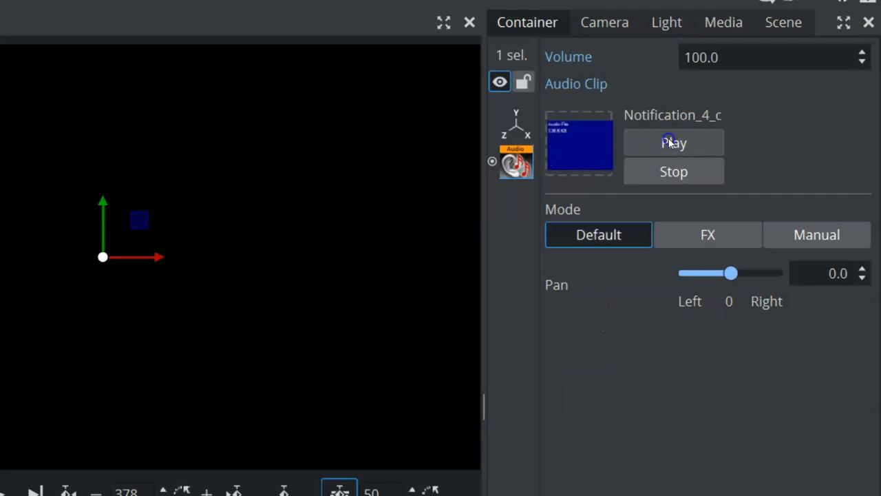
{"action": "left_click", "coordinate": [689, 181]}
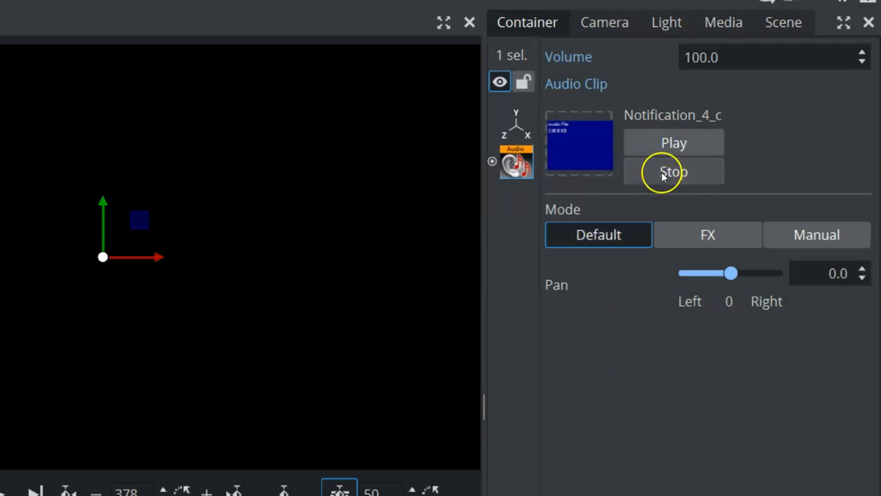
{"action": "left_click", "coordinate": [662, 173]}
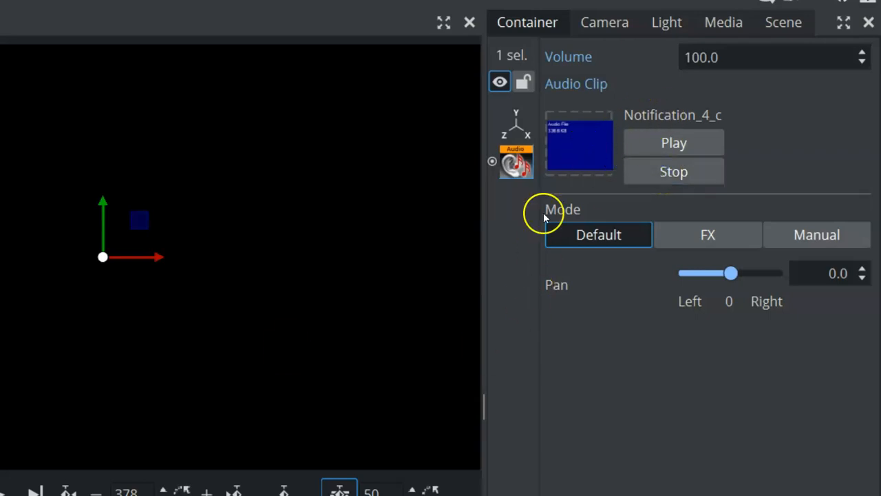
{"action": "left_click", "coordinate": [339, 464]}
{"action": "left_click_drag", "start_coordinate": [574, 157], "coordinate": [441, 201]}
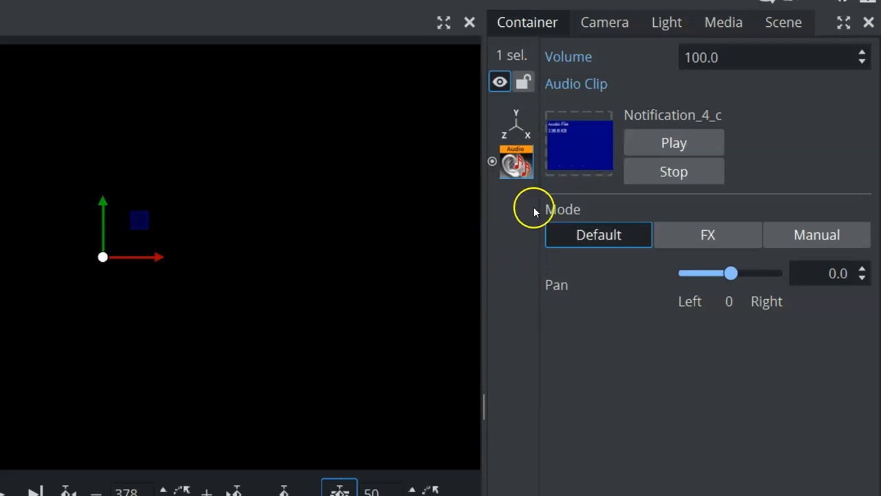
{"action": "left_click_drag", "start_coordinate": [548, 197], "coordinate": [100, 432]}
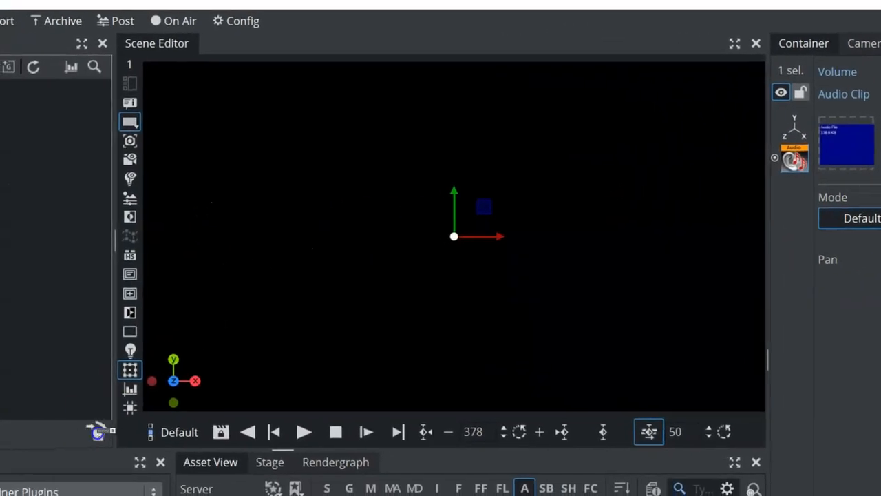
- Add an Audio > Clip channel to the Audio container and set its keyframe's clip source to File
{"action": "left_click", "coordinate": [277, 466]}
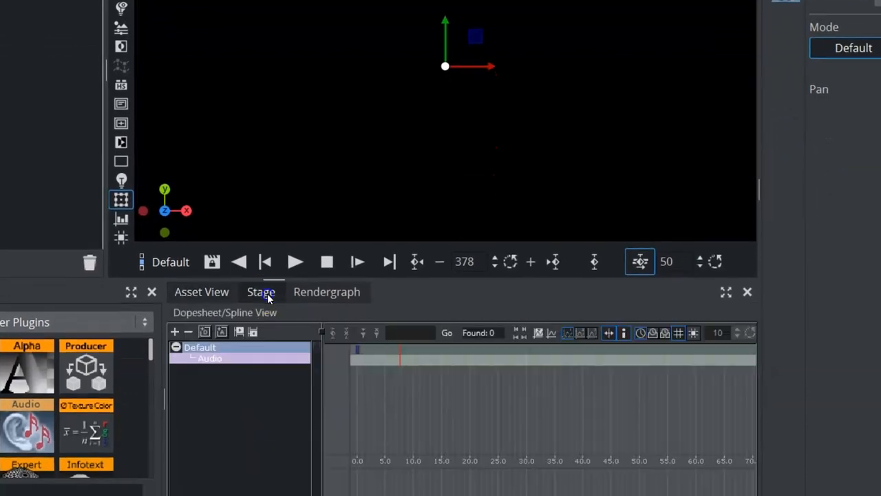
{"action": "right_click", "coordinate": [207, 360]}
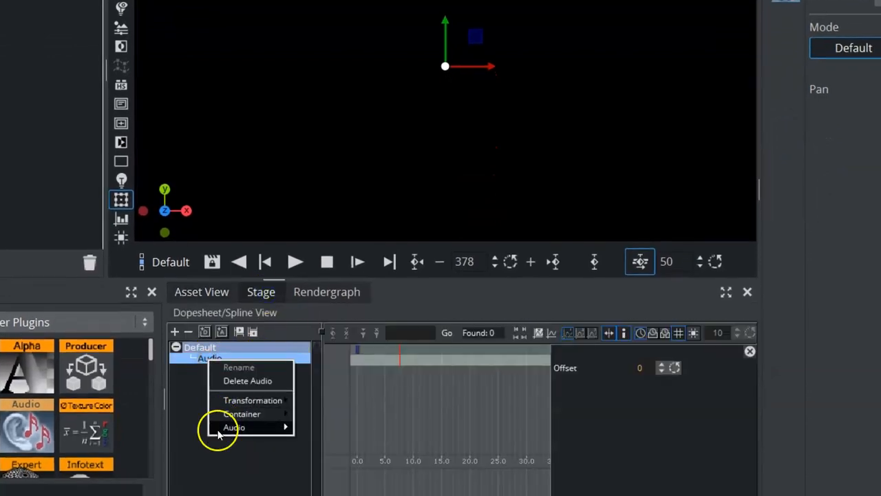
{"action": "mouse_move", "coordinate": [220, 429]}
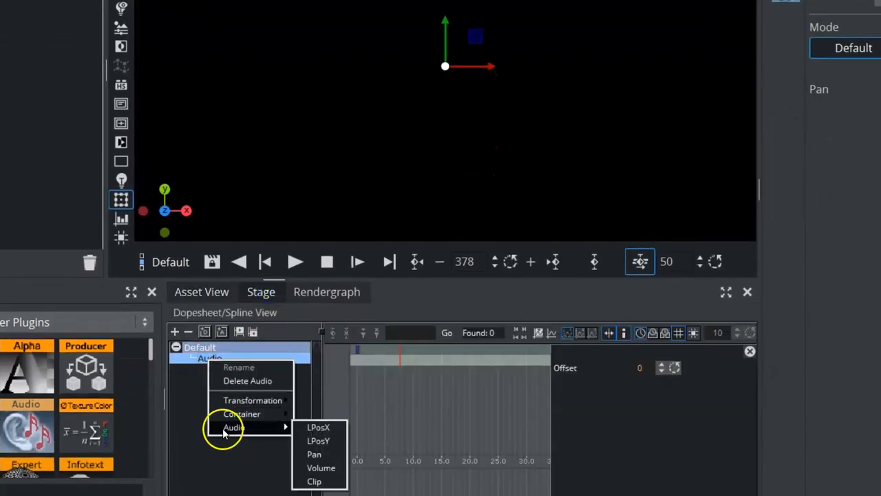
{"action": "left_click", "coordinate": [314, 482]}
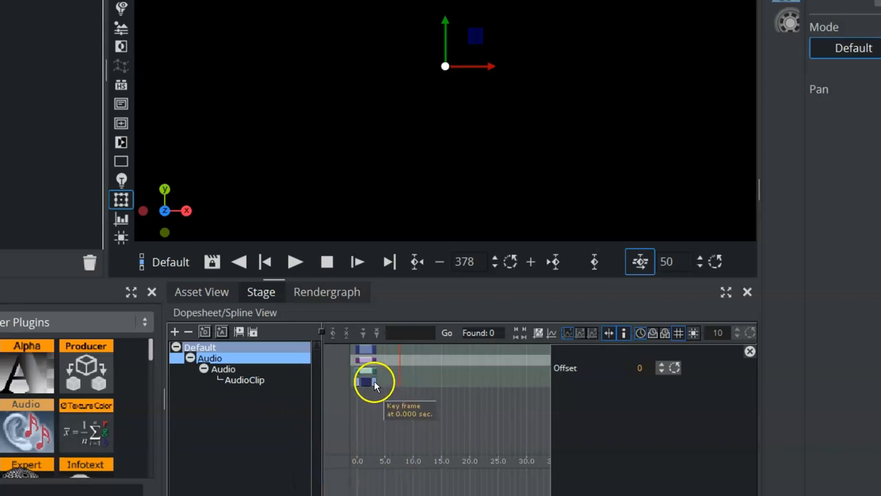
{"action": "left_click", "coordinate": [374, 385]}
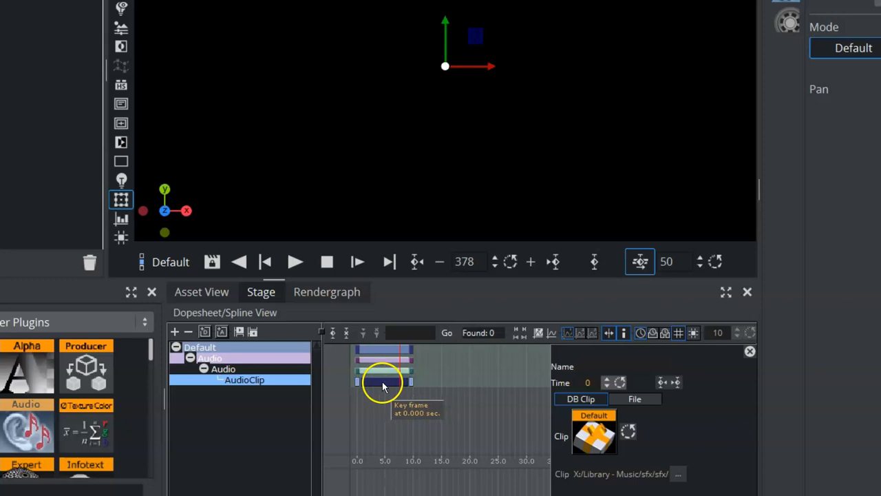
{"action": "left_click", "coordinate": [634, 399]}
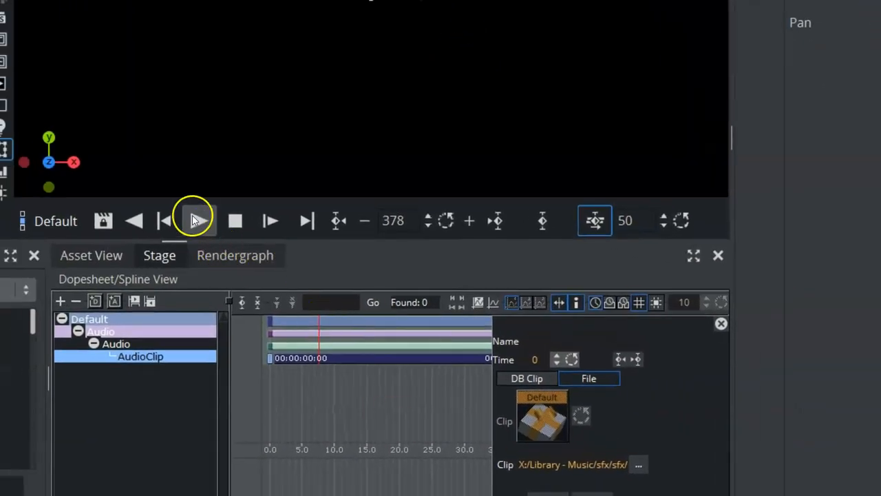
- Play and stop the animation, then move the AudioClip keyframe from 0 to time 236
{"action": "left_click", "coordinate": [192, 219]}
{"action": "left_click", "coordinate": [276, 325]}
{"action": "left_click", "coordinate": [234, 220]}
{"action": "left_click", "coordinate": [535, 363]}
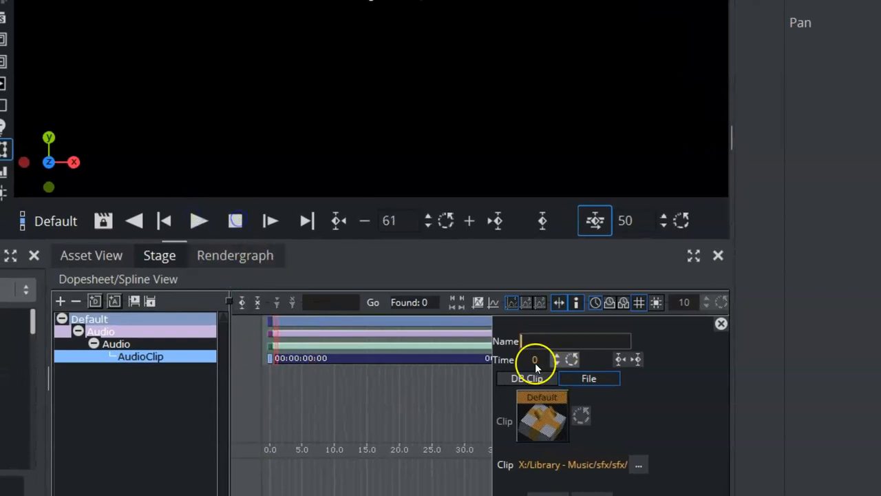
{"action": "left_click_drag", "start_coordinate": [534, 359], "coordinate": [643, 370]}
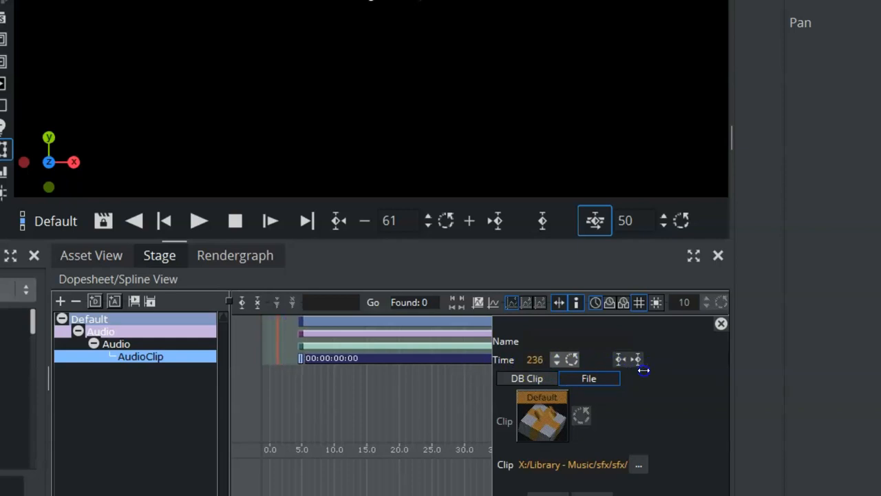